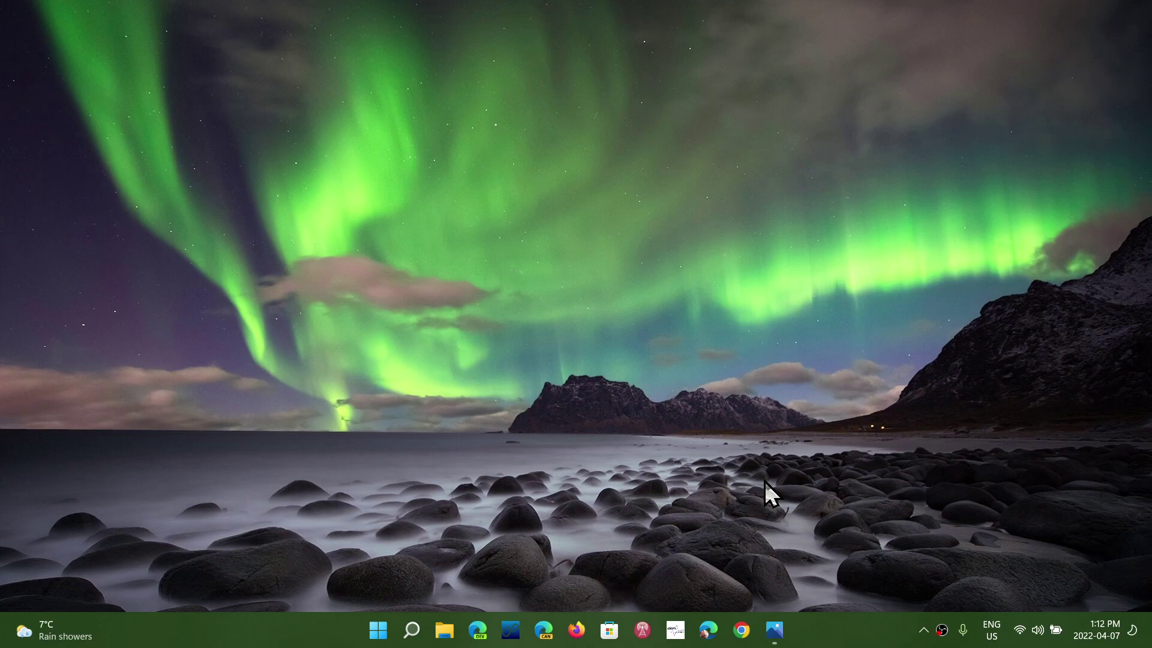
{"action": "left_click", "coordinate": [774, 629]}
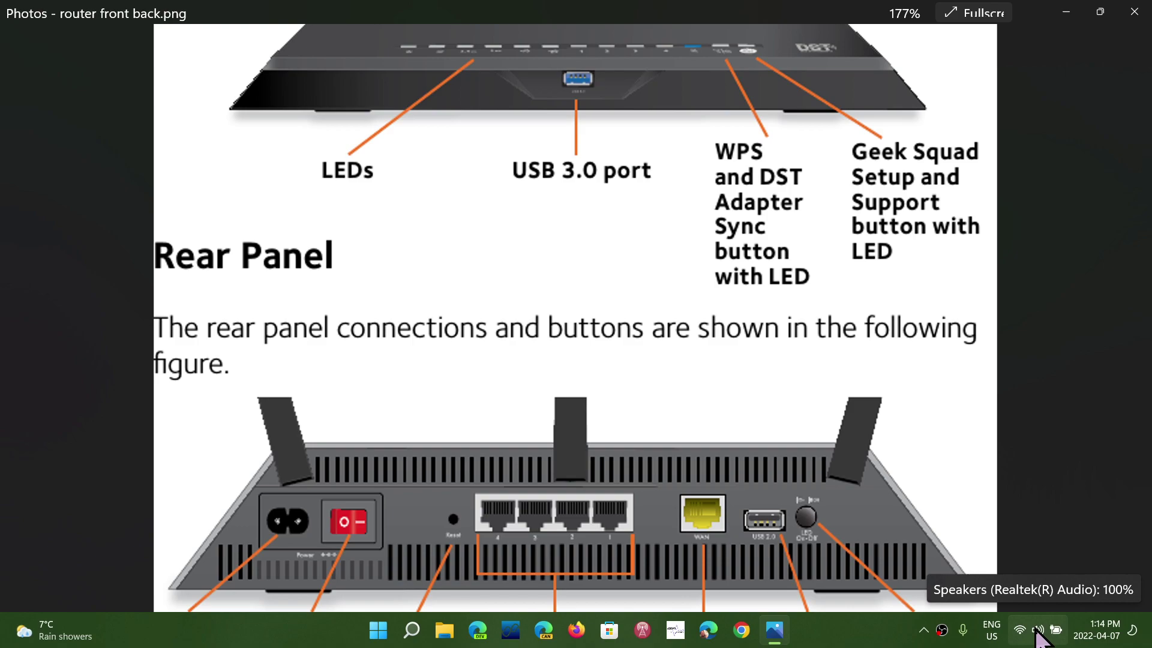
Open the Wi-Fi page of Network and Internet settings from the taskbar network icon
{"action": "right_click", "coordinate": [1036, 627]}
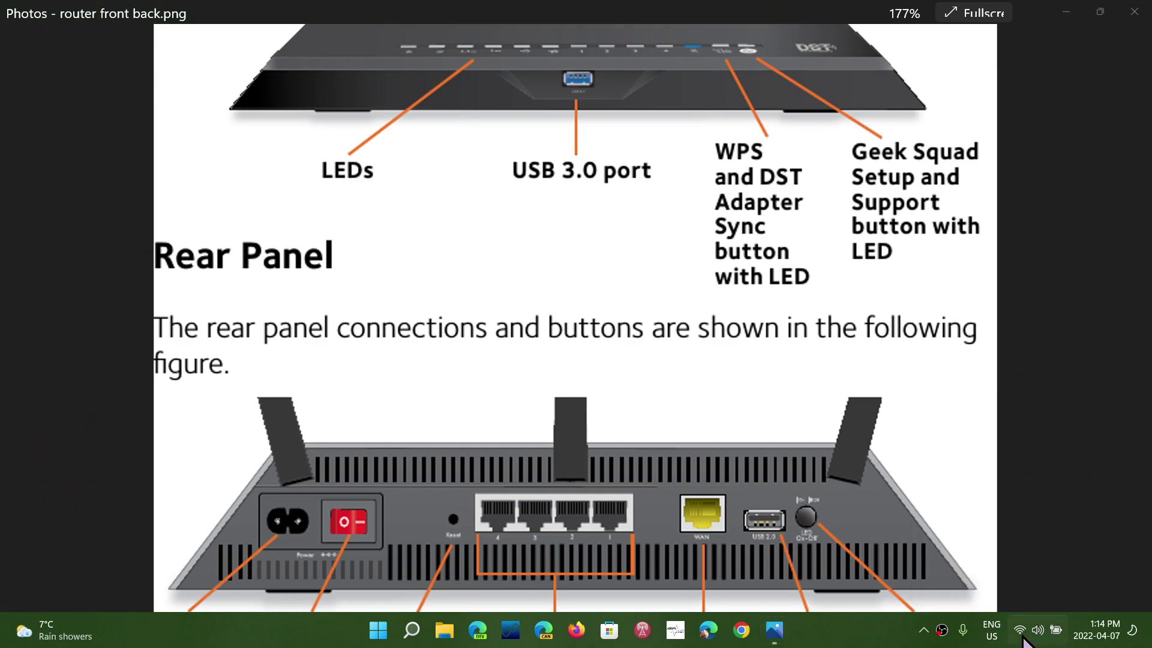
{"action": "right_click", "coordinate": [1022, 636]}
{"action": "left_click", "coordinate": [1014, 585]}
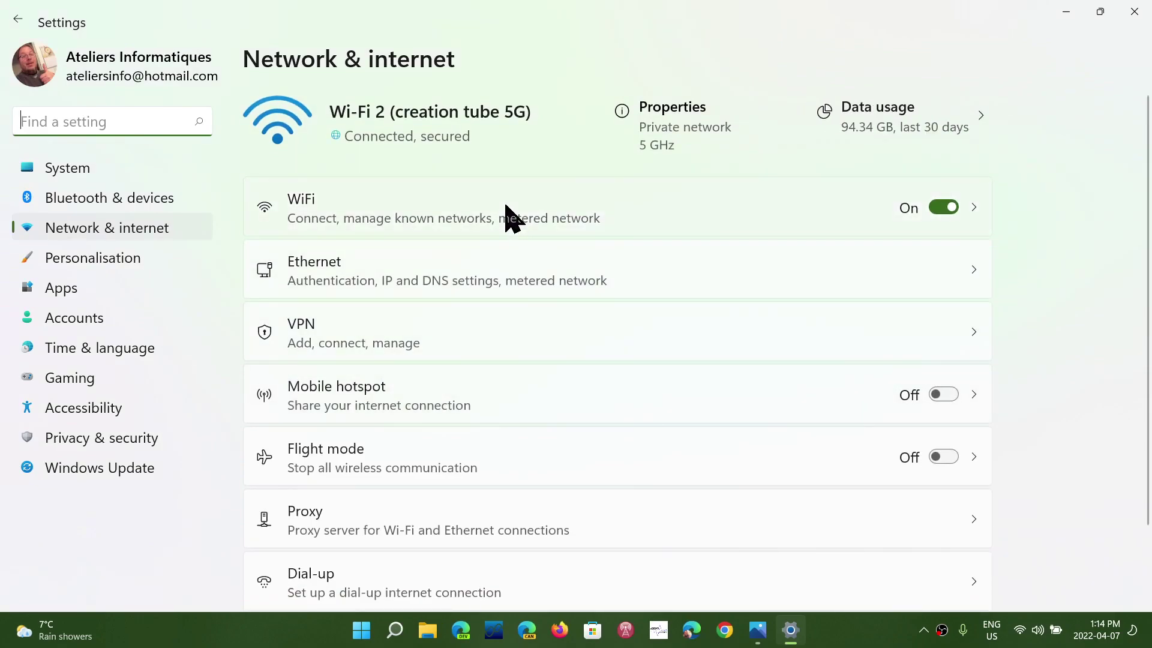
{"action": "left_click", "coordinate": [507, 219]}
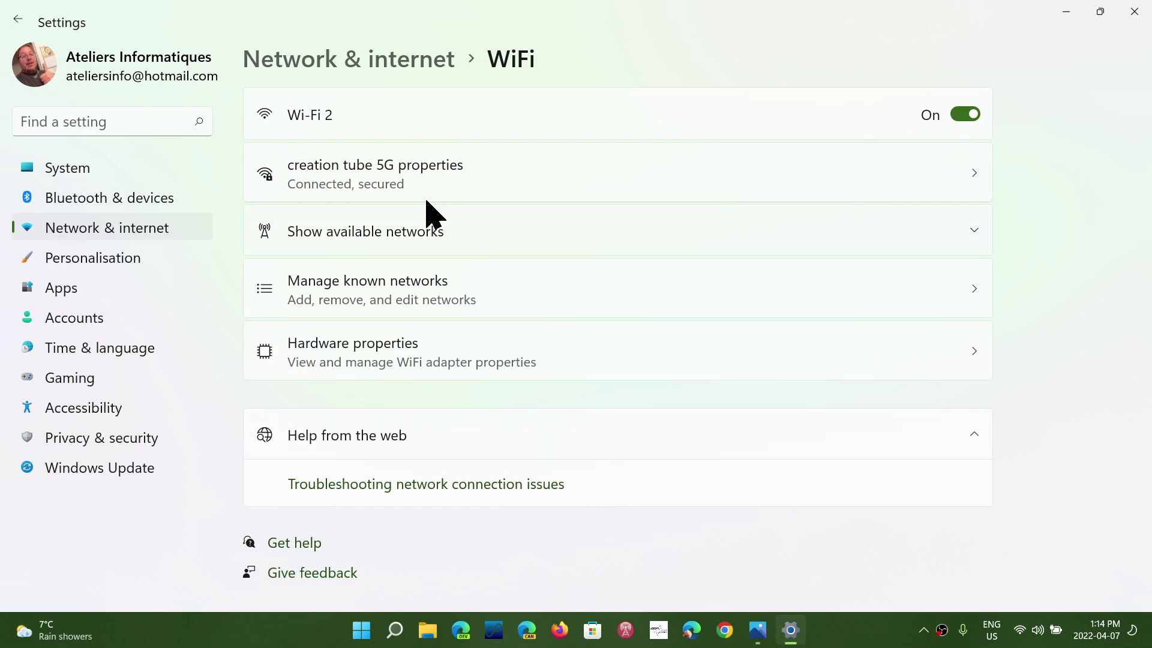
Show the creation tube 5G properties, with IPv4 192.168.0.114 and DNS server 192.168.0.1
{"action": "left_click", "coordinate": [386, 188]}
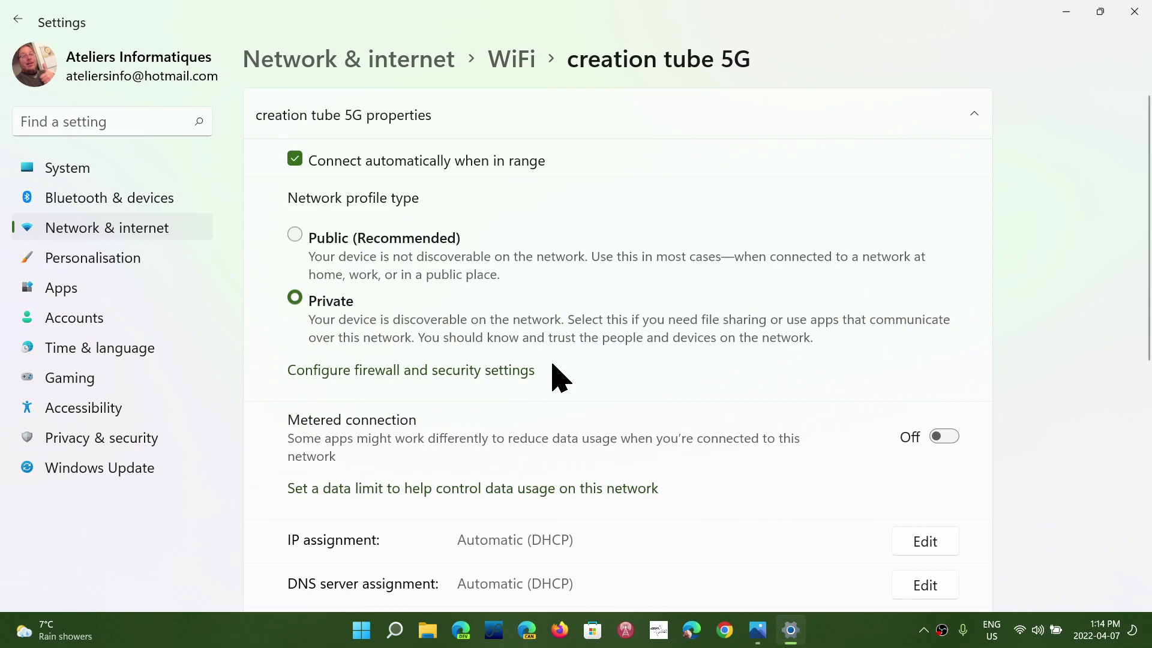
{"action": "scroll", "coordinate": [552, 366], "scroll_direction": "down", "scroll_amount": 4}
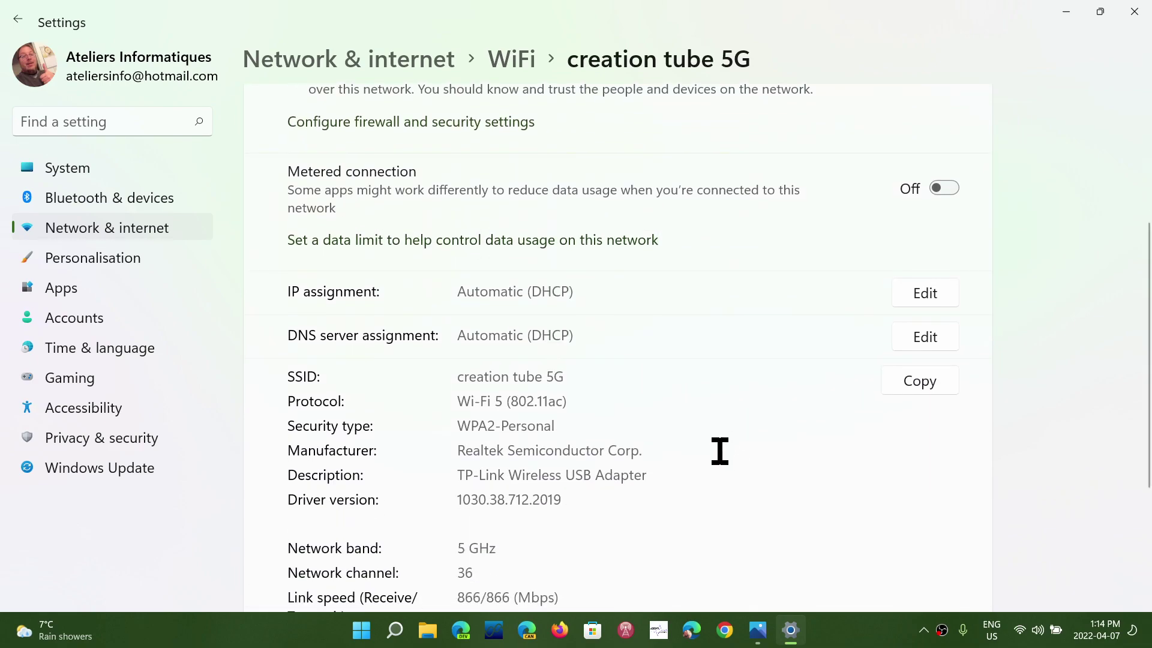
{"action": "scroll", "coordinate": [679, 457], "scroll_direction": "down", "scroll_amount": 3}
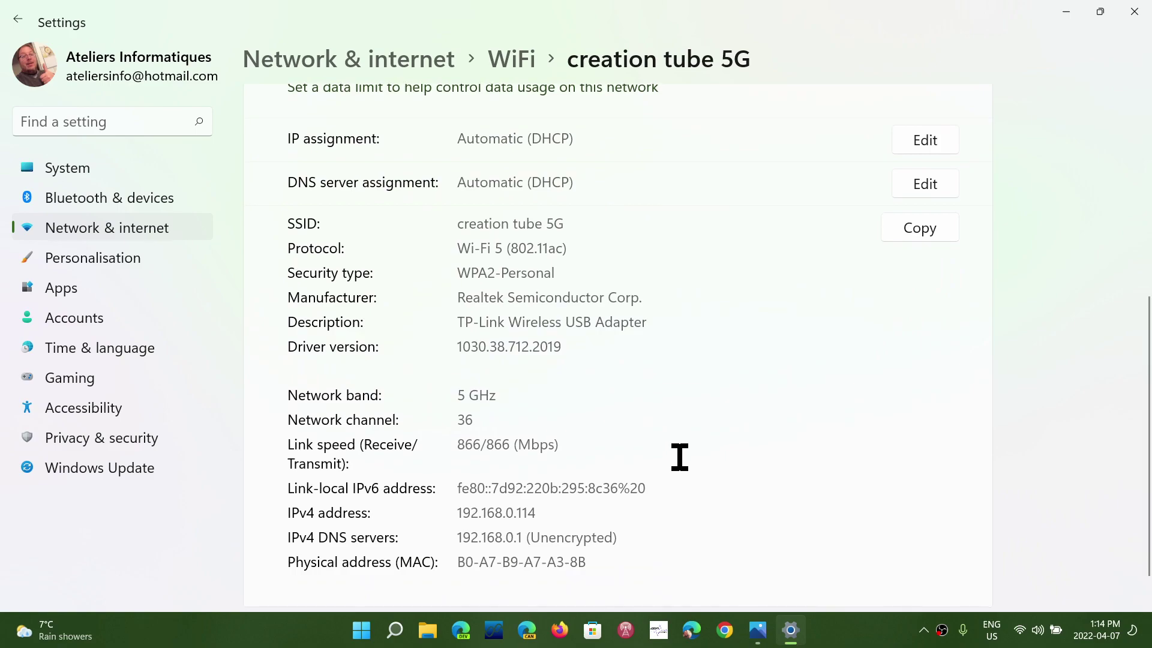
{"action": "scroll", "coordinate": [679, 457], "scroll_direction": "down", "scroll_amount": 2}
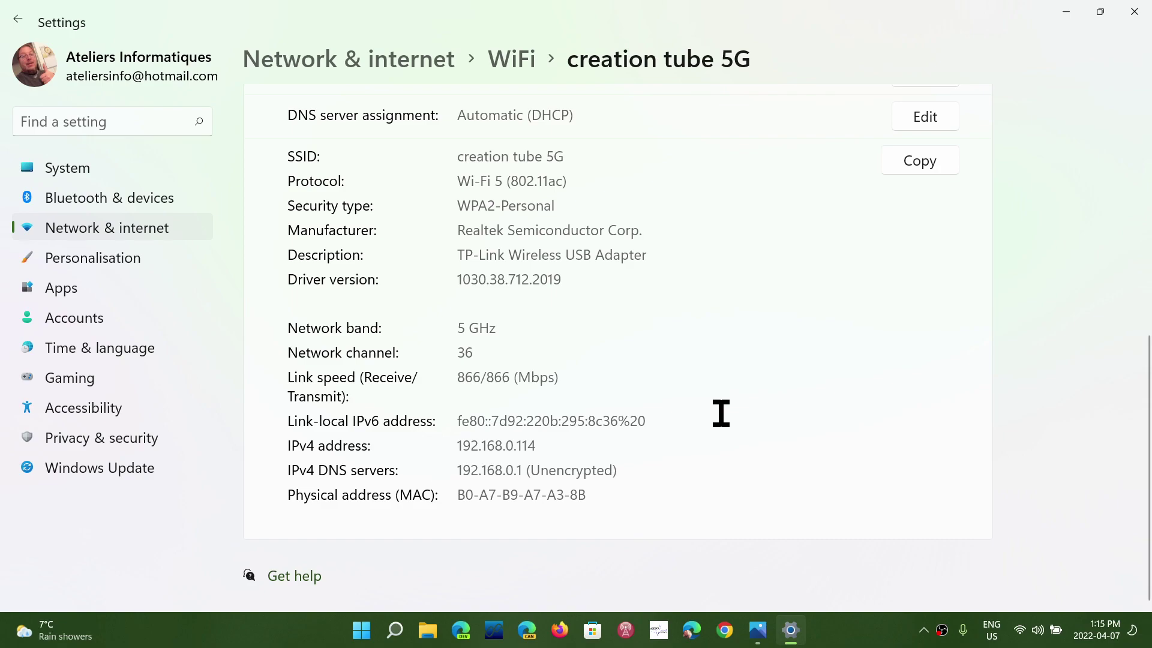
{"action": "scroll", "coordinate": [496, 440], "scroll_direction": "up", "scroll_amount": 1}
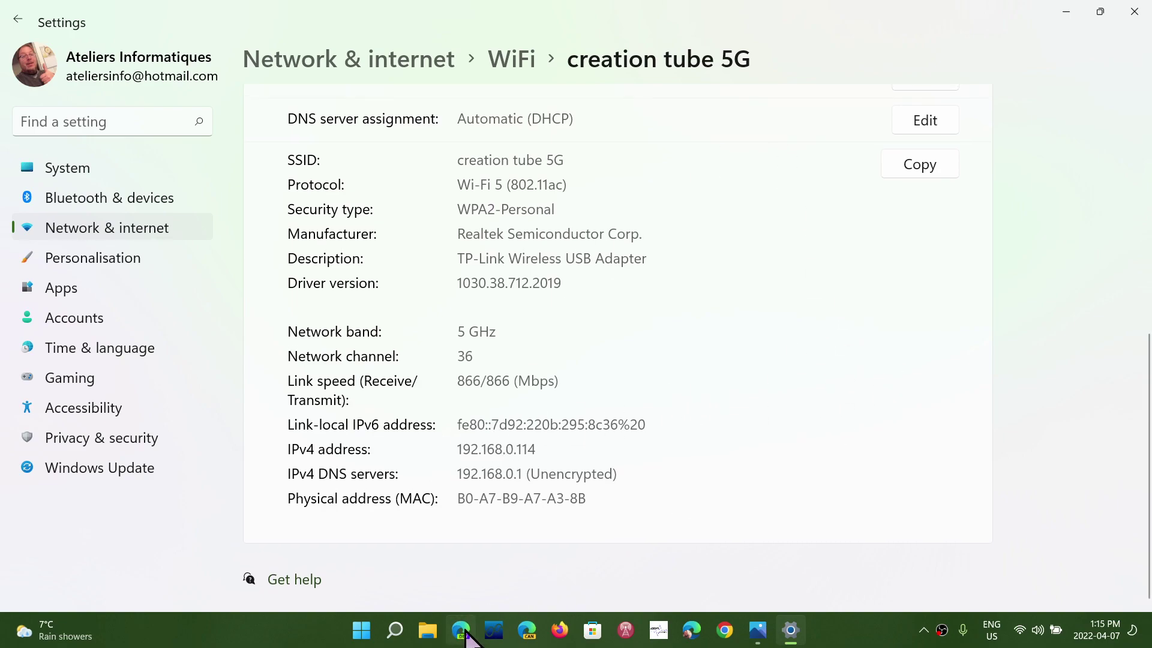
Go to the router admin address 192.168.0.1 in Edge
{"action": "left_click", "coordinate": [462, 631]}
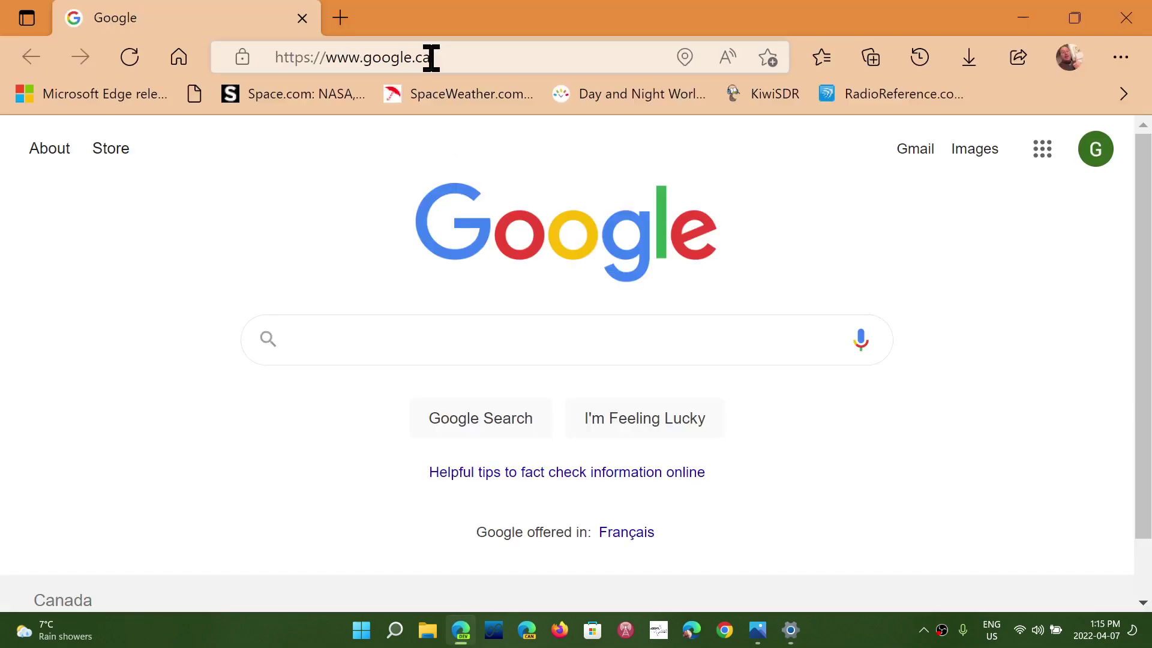
{"action": "left_click", "coordinate": [432, 58]}
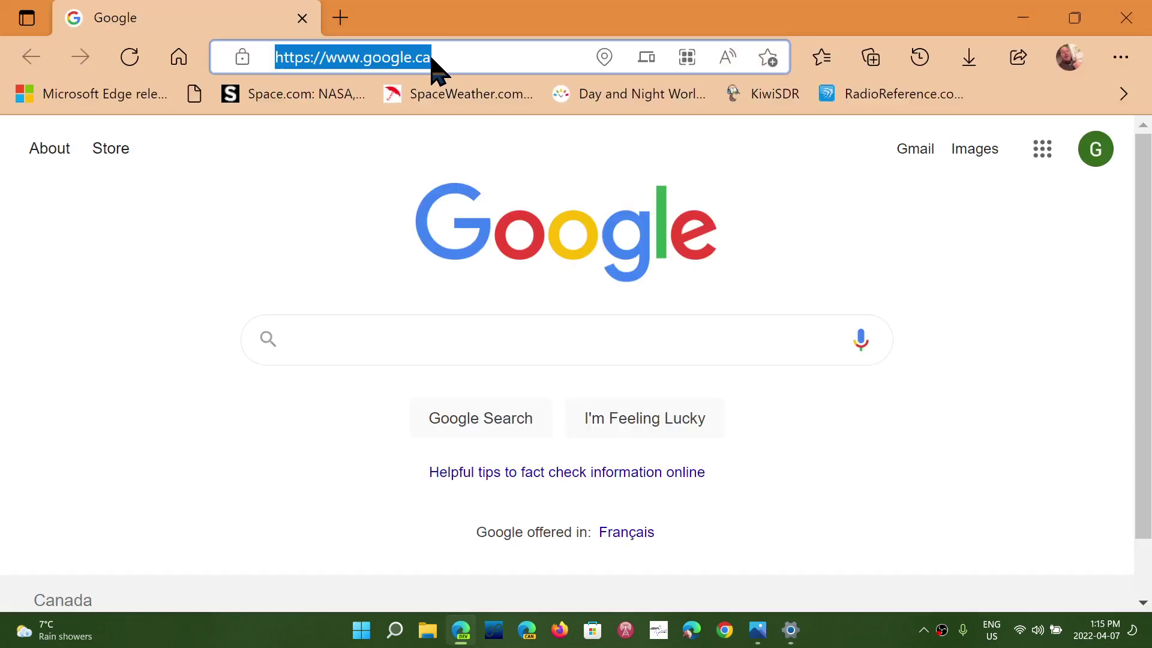
{"action": "type", "text": "192."}
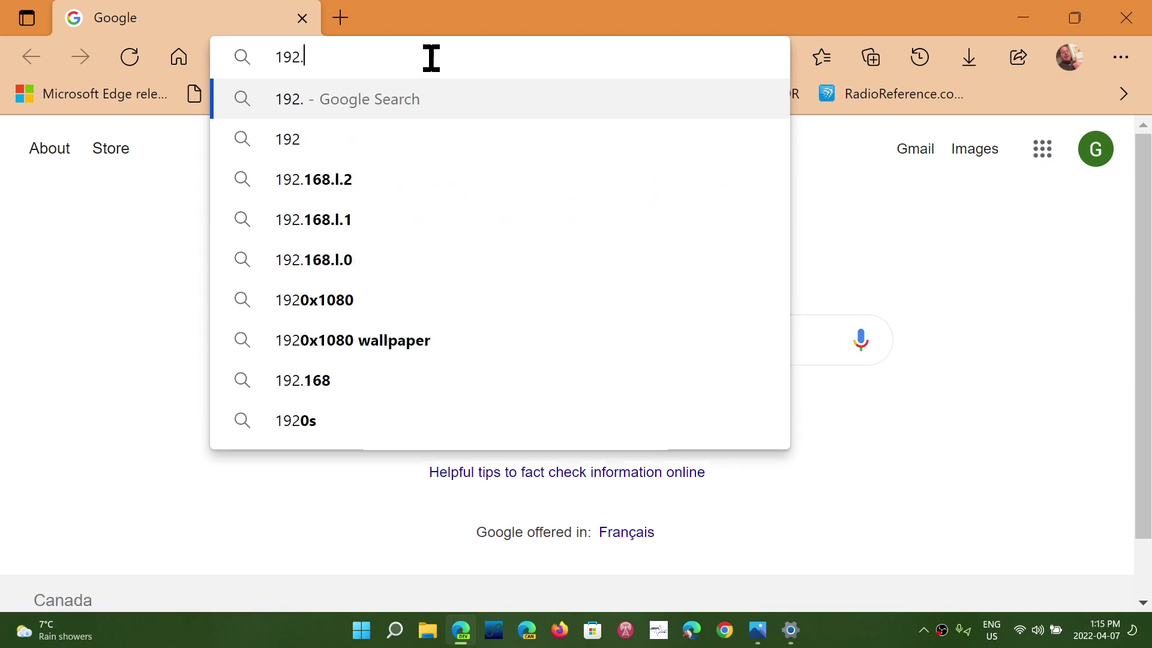
{"action": "type", "text": "168.0.1"}
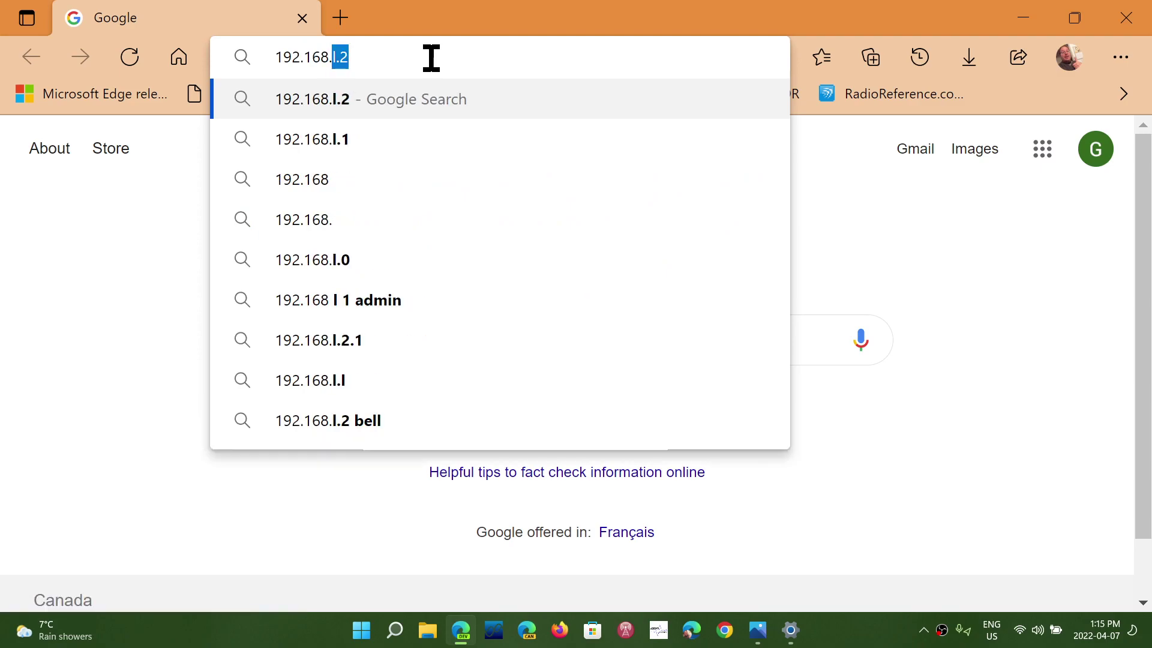
{"action": "key", "text": "Return"}
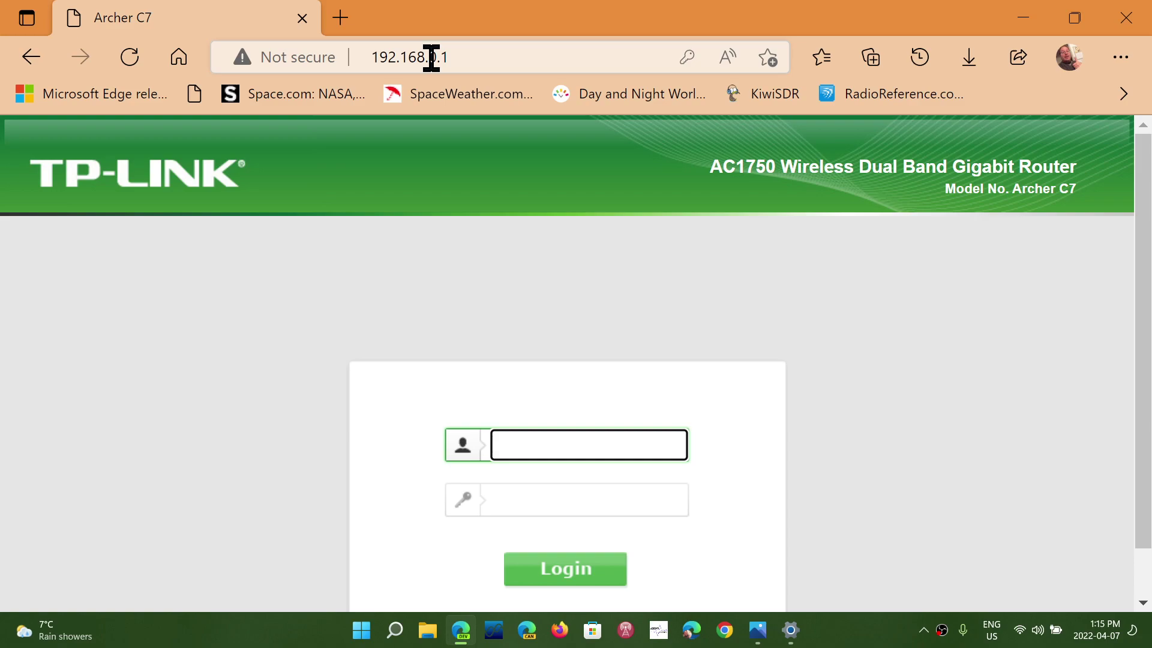
Log into the TP-Link Archer C7 with the saved admin credentials and review the Status page
{"action": "left_click", "coordinate": [540, 444]}
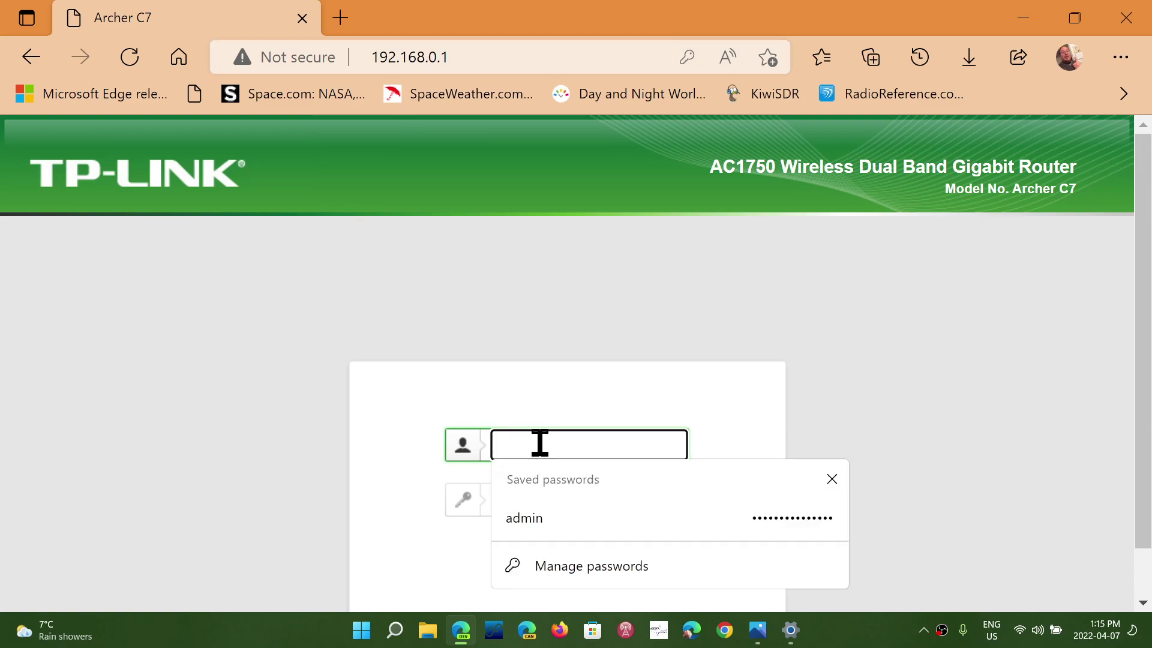
{"action": "left_click", "coordinate": [581, 513]}
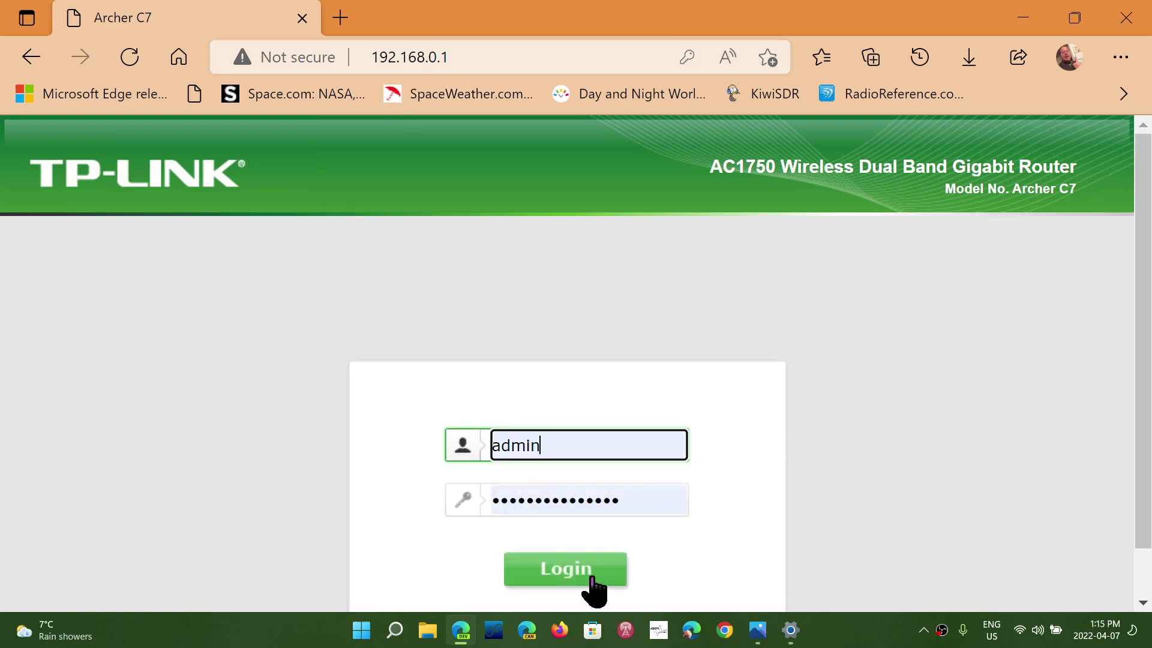
{"action": "left_click", "coordinate": [591, 578]}
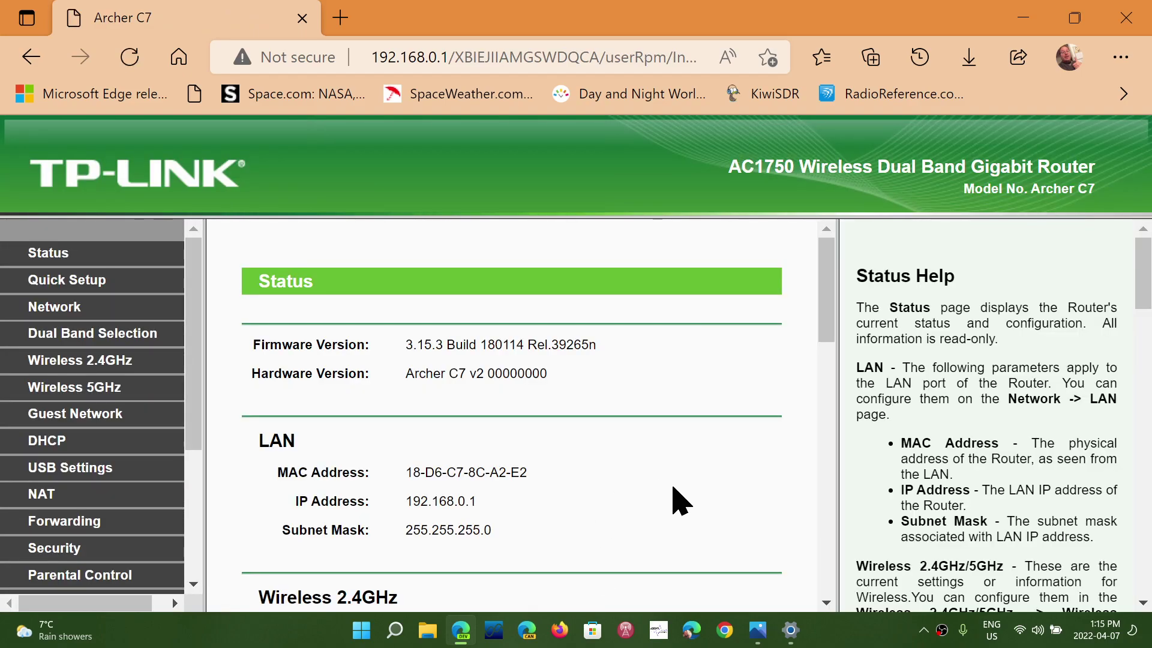
{"action": "scroll", "coordinate": [677, 501], "scroll_direction": "down", "scroll_amount": 15}
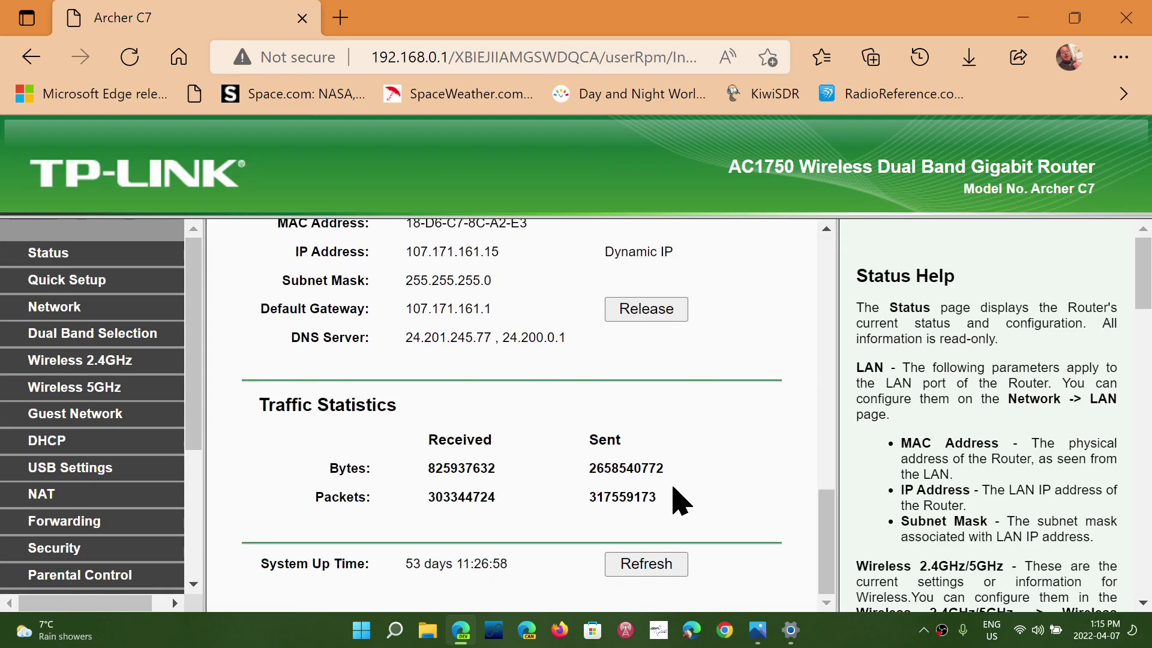
{"action": "scroll", "coordinate": [678, 501], "scroll_direction": "up", "scroll_amount": 15}
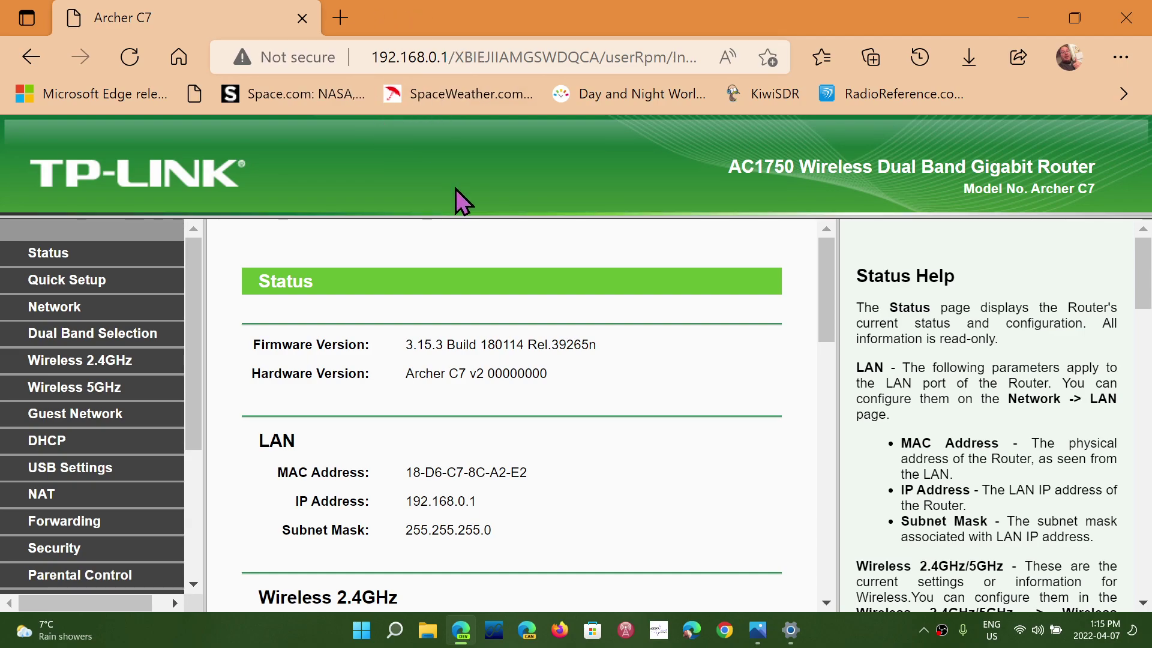
Close Edge and the Wi-Fi Settings window, then reload the 192.168.0.1 router login page
{"action": "left_click", "coordinate": [1126, 17]}
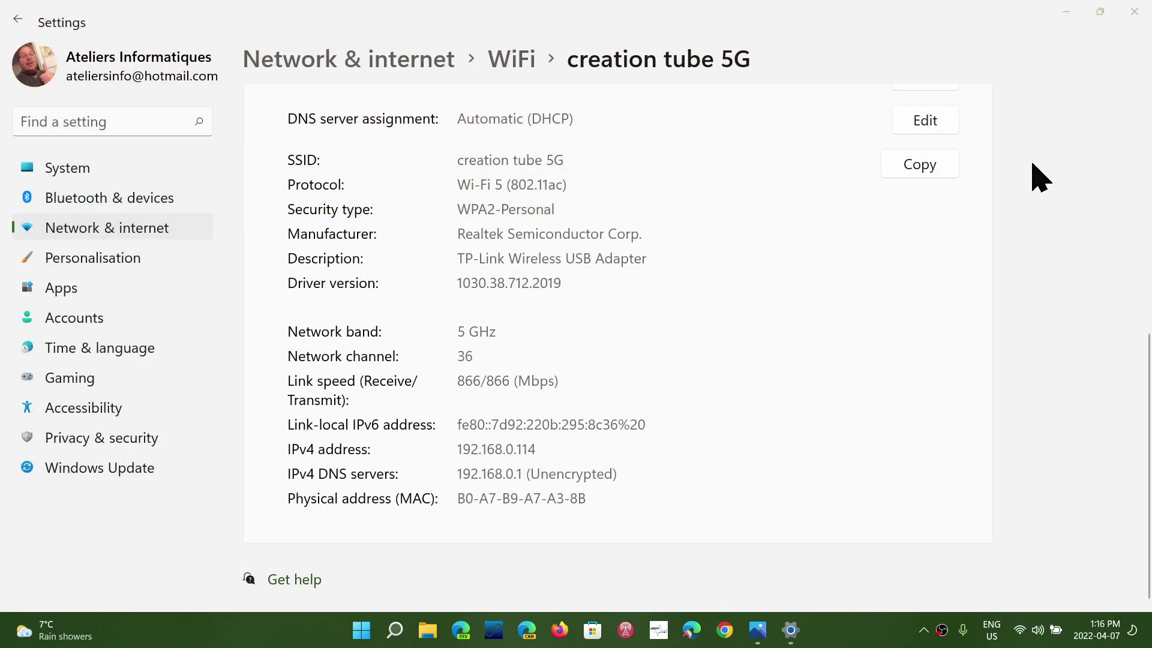
{"action": "left_click", "coordinate": [1134, 12]}
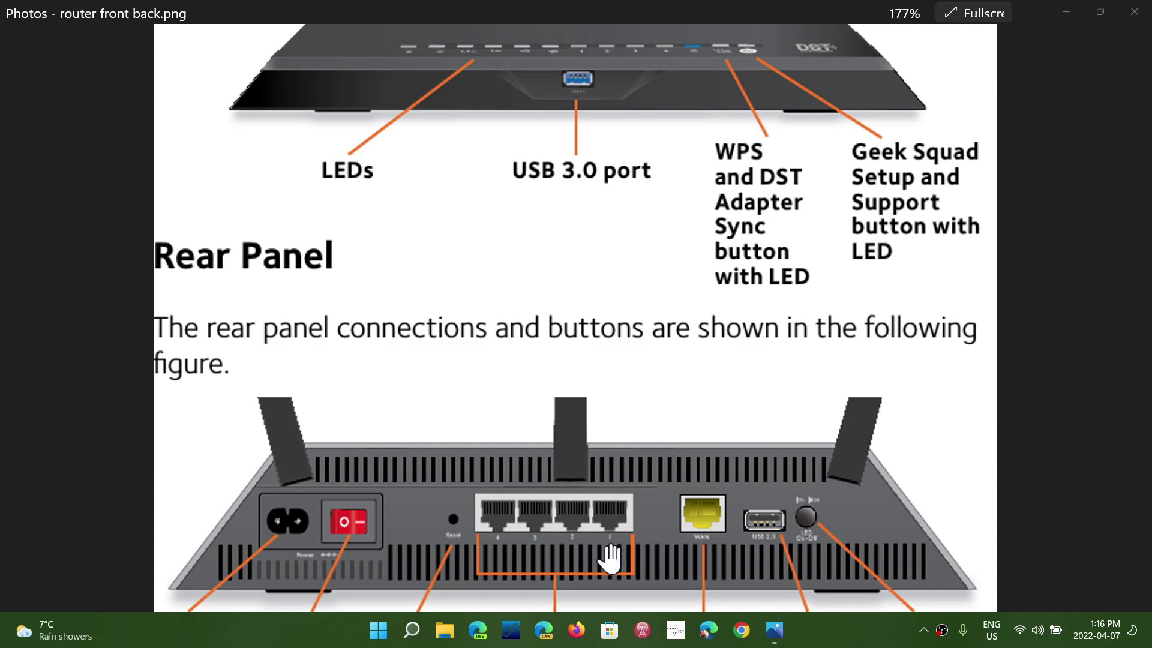
{"action": "left_click", "coordinate": [477, 630]}
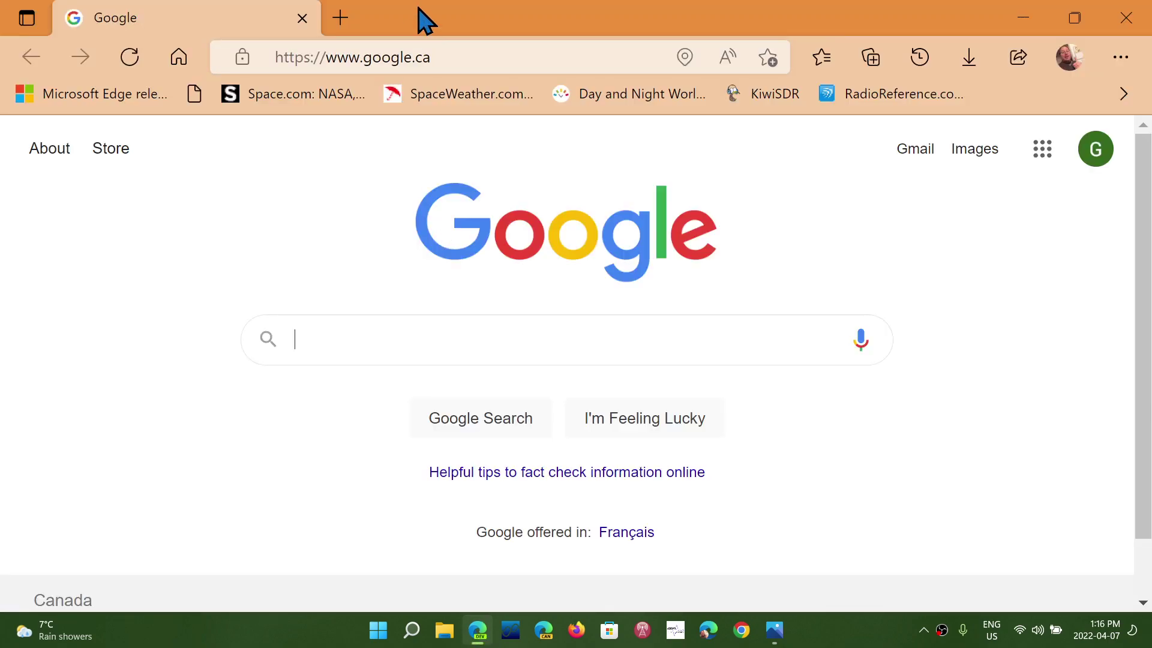
{"action": "left_click", "coordinate": [420, 58]}
{"action": "type", "text": "192"}
{"action": "key", "text": "Return"}
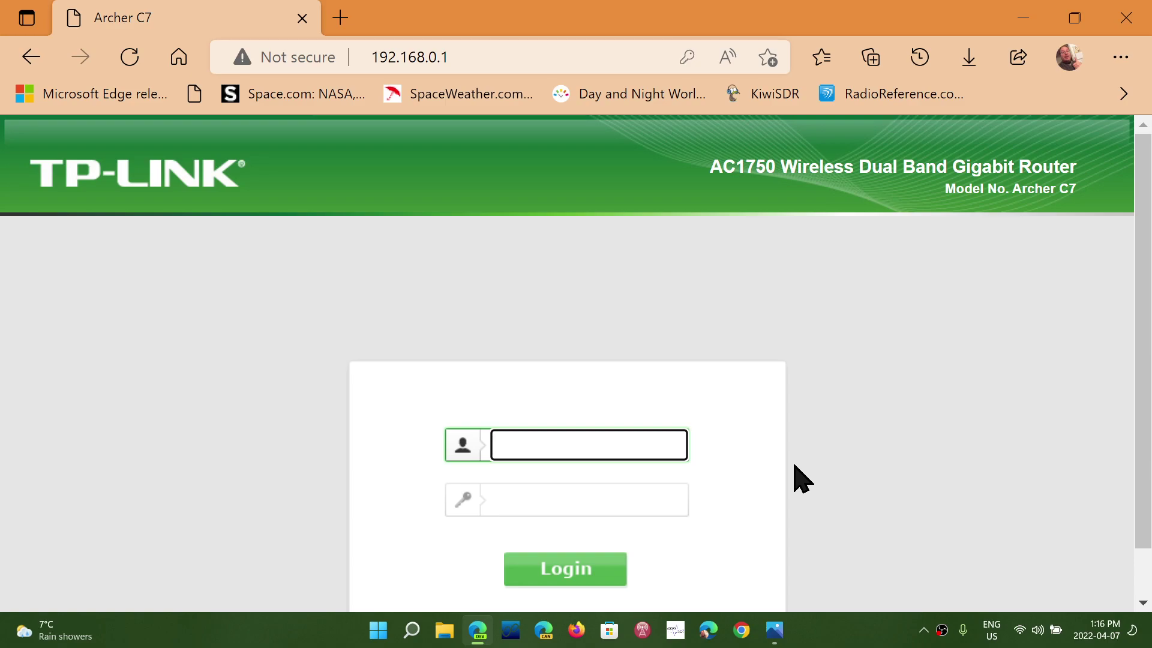
{"action": "left_click", "coordinate": [620, 455]}
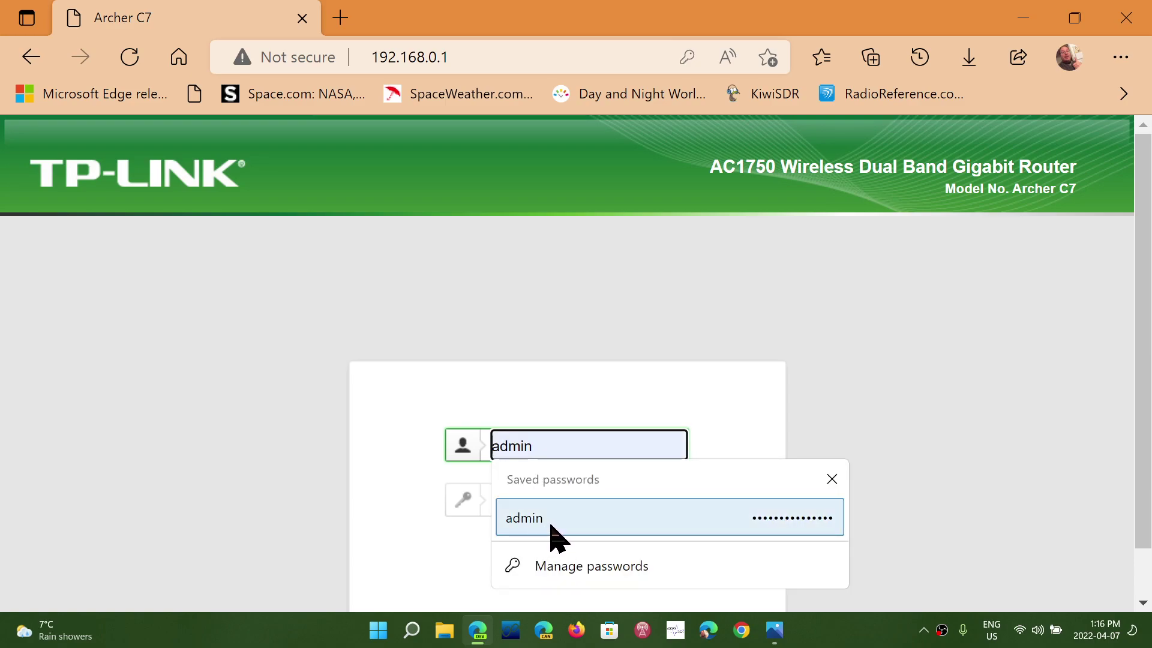
{"action": "left_click", "coordinate": [950, 378]}
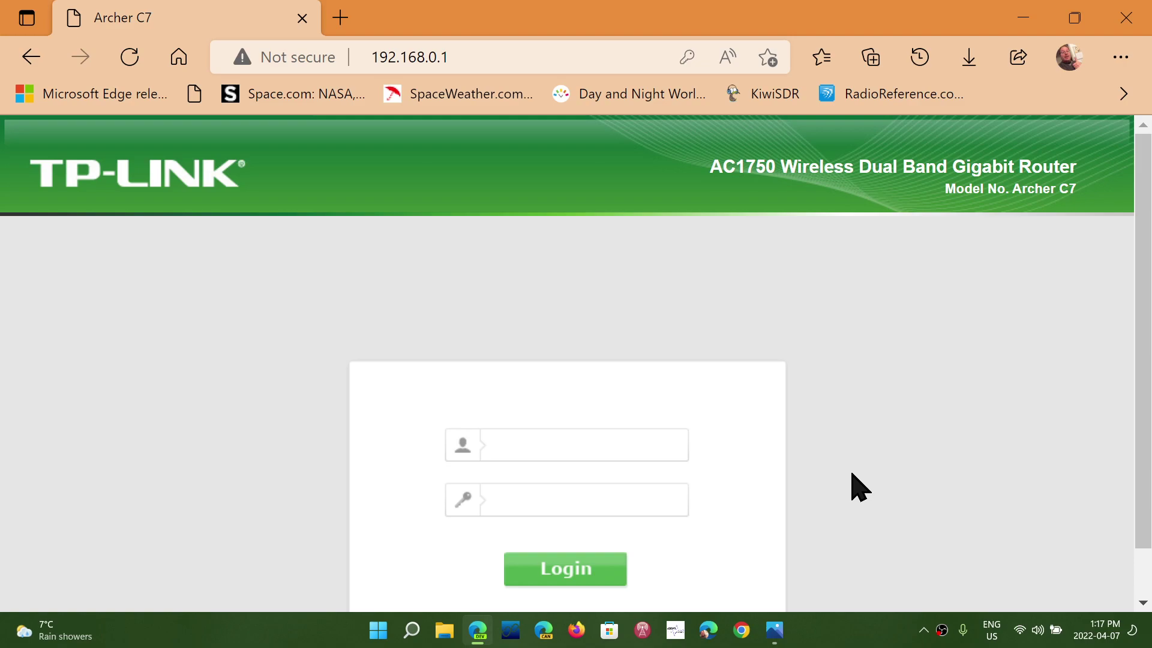
Close Edge and magnify the router photo onto the rear-panel Reset hole beside the LAN ports
{"action": "left_click", "coordinate": [1114, 43]}
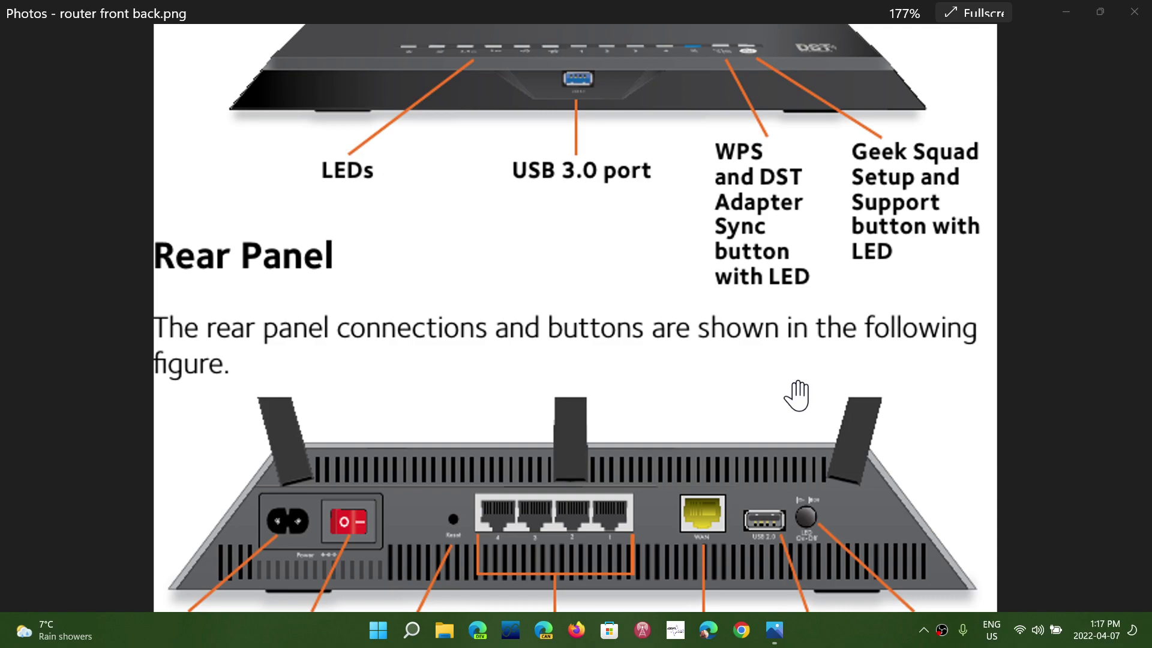
{"action": "scroll", "coordinate": [648, 354], "scroll_direction": "up", "scroll_amount": 2}
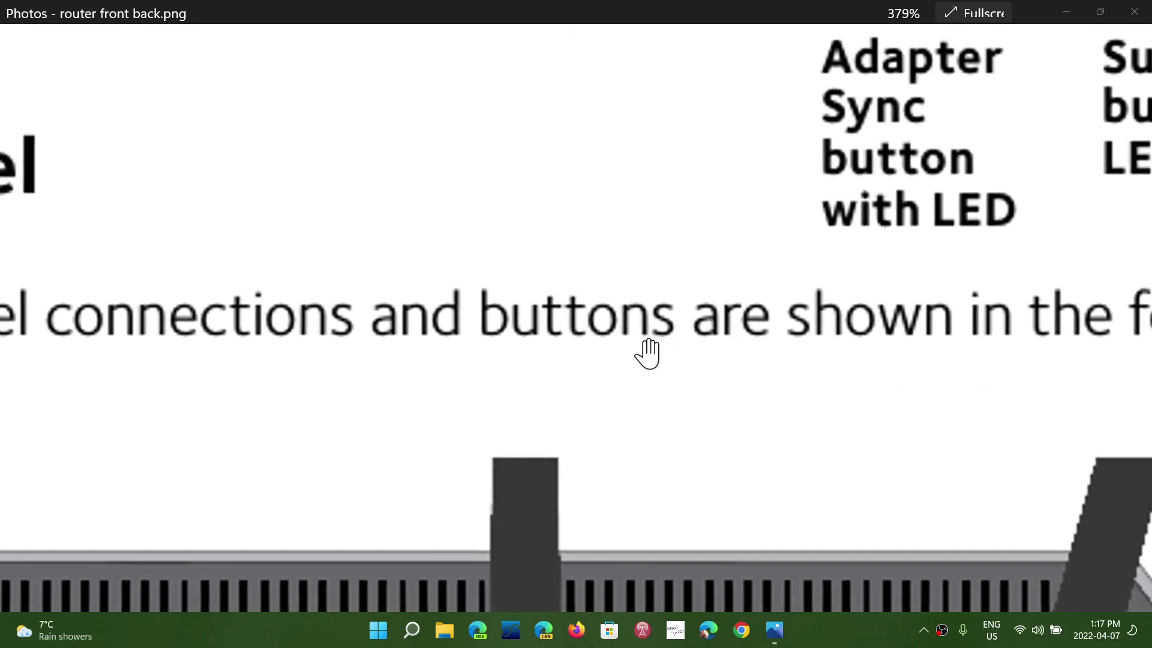
{"action": "left_click_drag", "start_coordinate": [648, 348], "coordinate": [773, 53]}
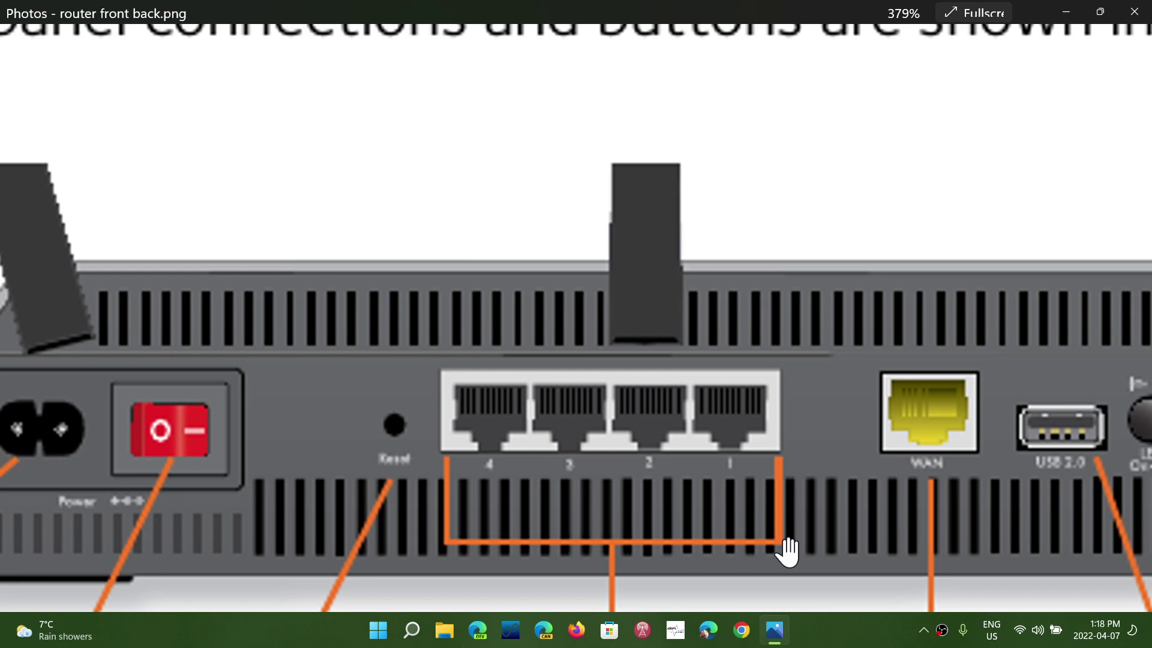
{"action": "scroll", "coordinate": [788, 551], "scroll_direction": "up", "scroll_amount": 2}
{"action": "scroll", "coordinate": [788, 551], "scroll_direction": "down", "scroll_amount": 1}
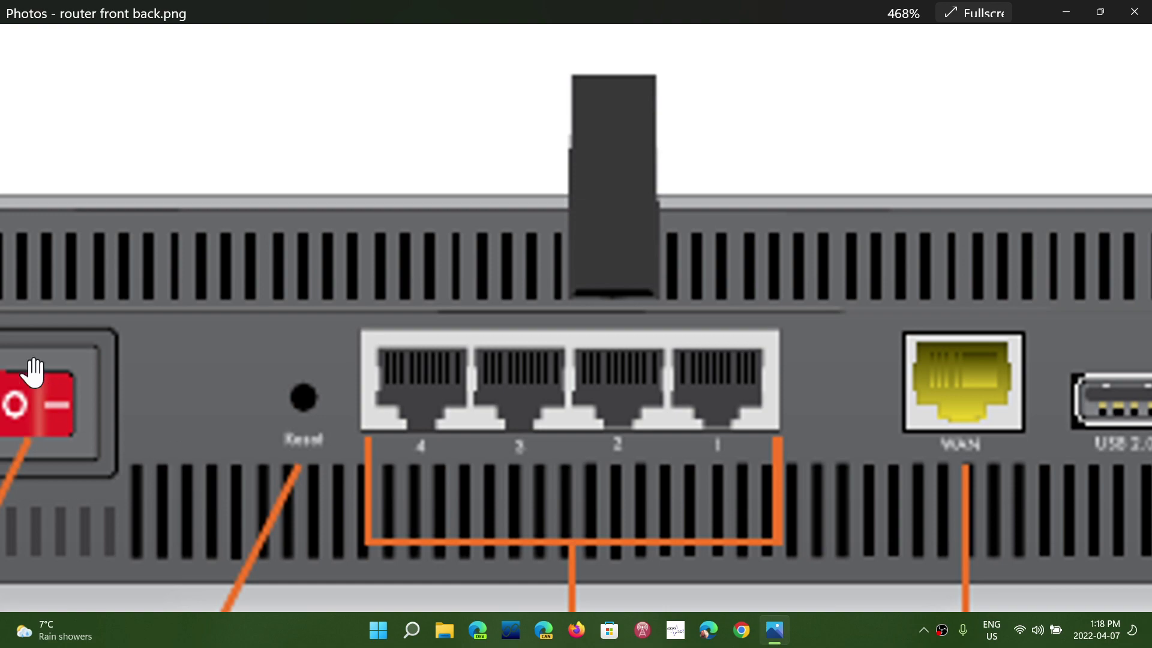
Close the router front back.png picture in Photos
{"action": "left_click", "coordinate": [1135, 13]}
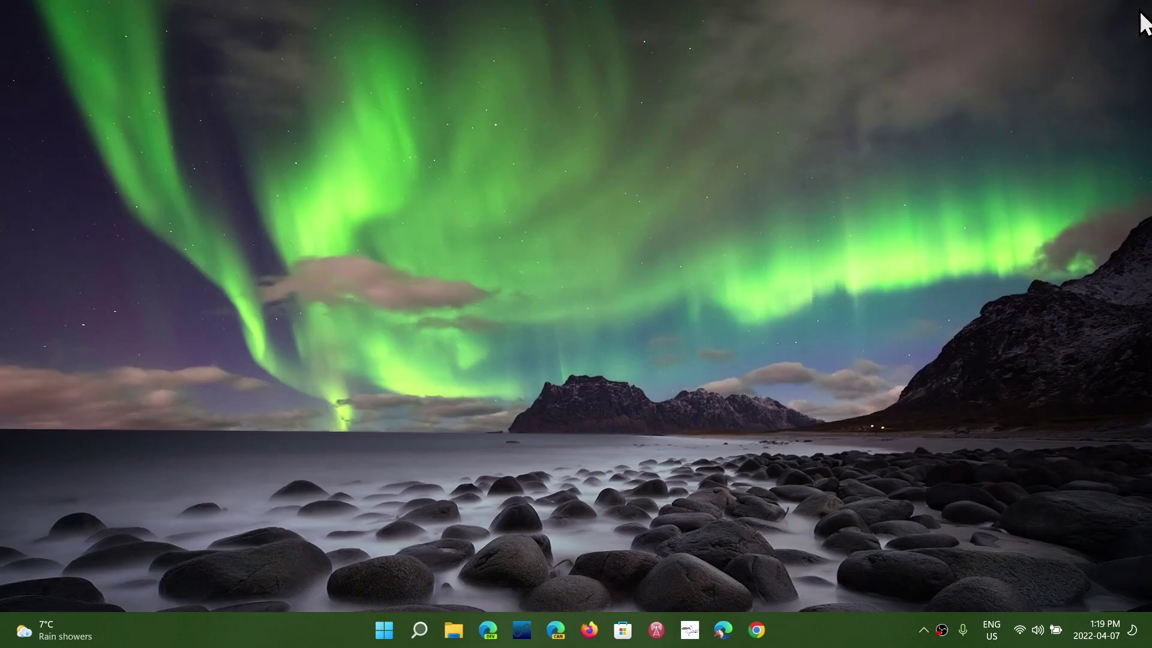